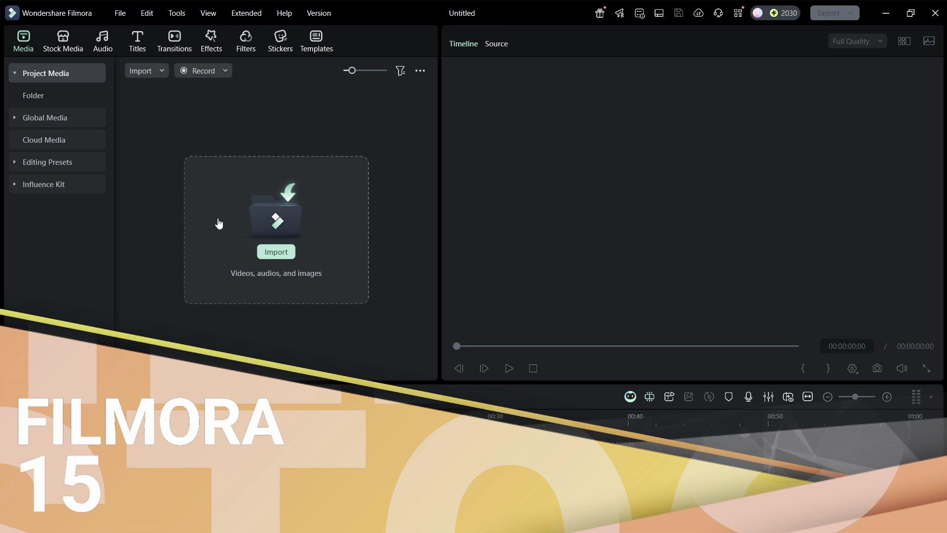
- Preview the exclusive stock gem and Fantasy castle clips
{"action": "left_click", "coordinate": [66, 50]}
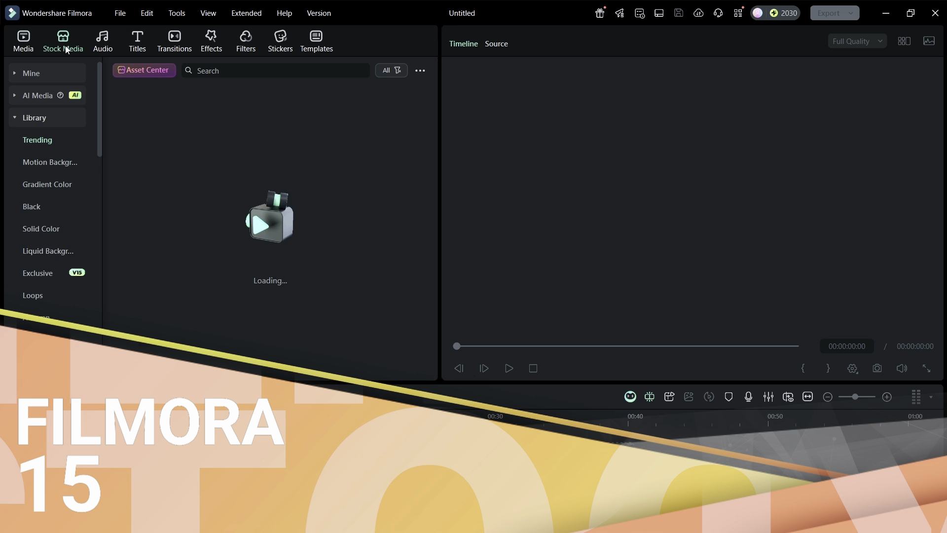
{"action": "left_click", "coordinate": [38, 273]}
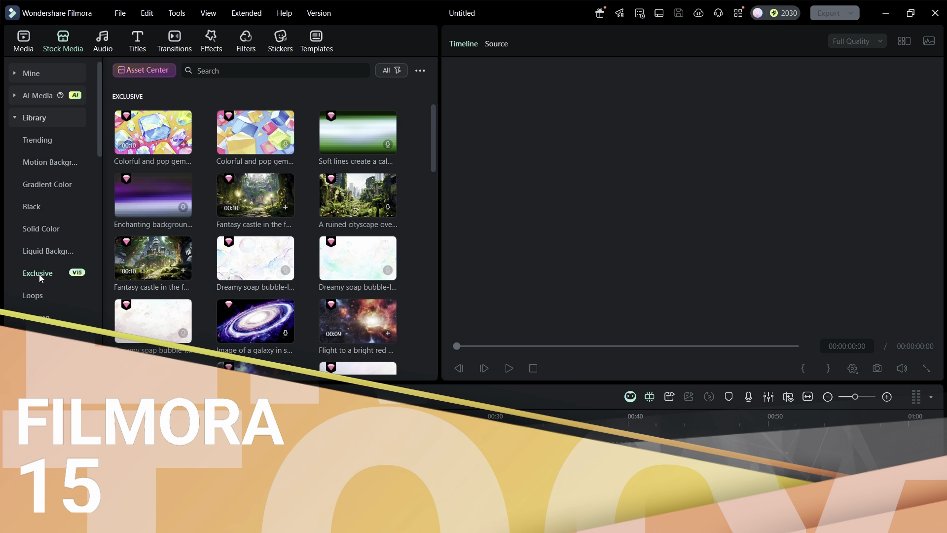
{"action": "left_click", "coordinate": [163, 127]}
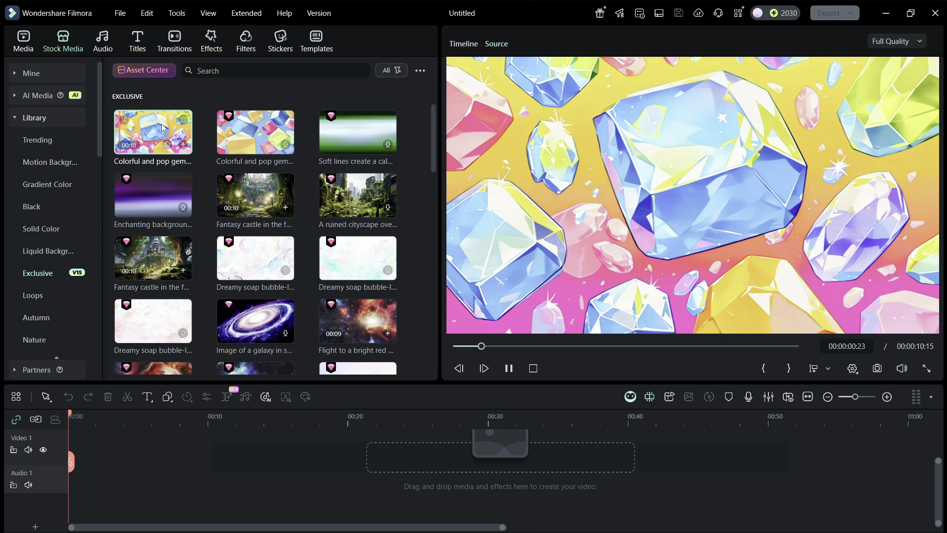
{"action": "left_click", "coordinate": [252, 193]}
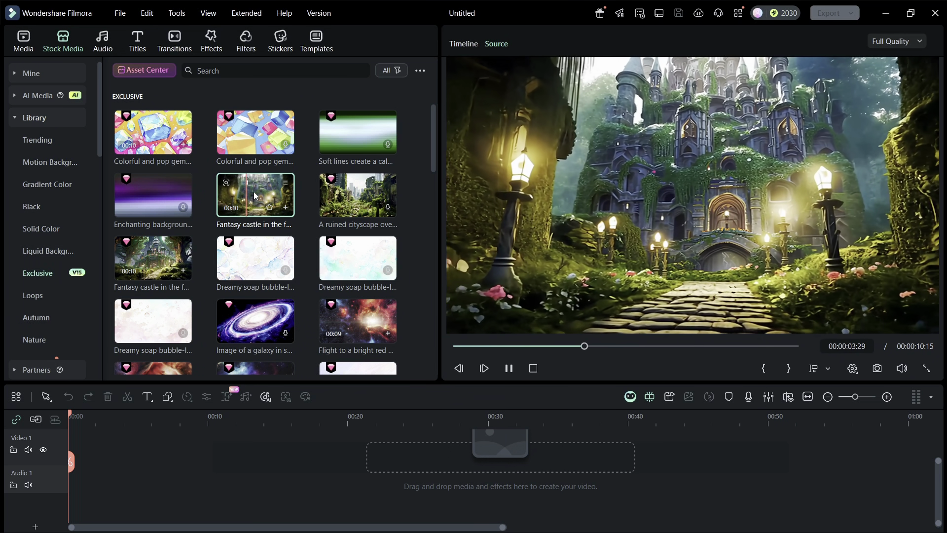
- Scroll further and preview the flying boy and universal loop background clips
{"action": "scroll", "coordinate": [255, 196], "scroll_direction": "down", "scroll_amount": 2}
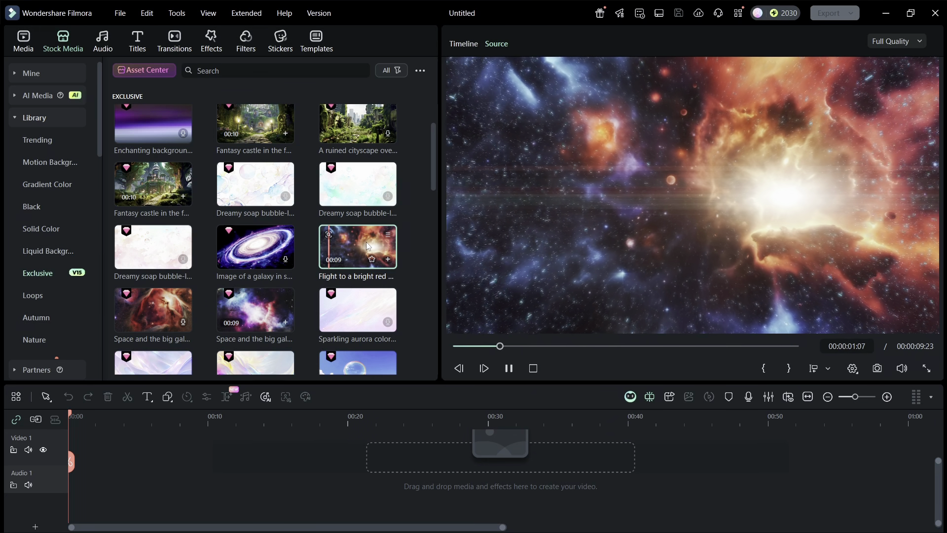
{"action": "scroll", "coordinate": [367, 246], "scroll_direction": "down", "scroll_amount": 2}
{"action": "scroll", "coordinate": [367, 246], "scroll_direction": "down", "scroll_amount": 2}
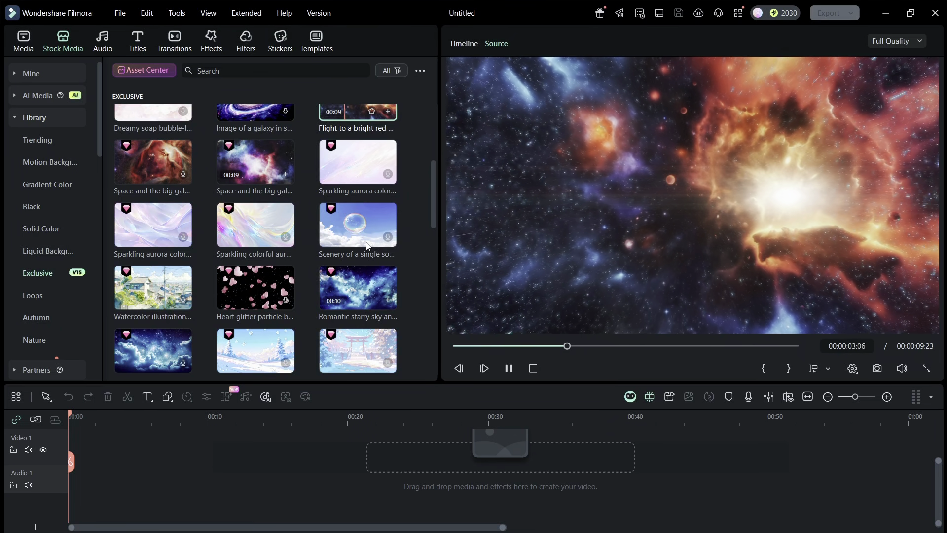
{"action": "scroll", "coordinate": [367, 245], "scroll_direction": "down", "scroll_amount": 2}
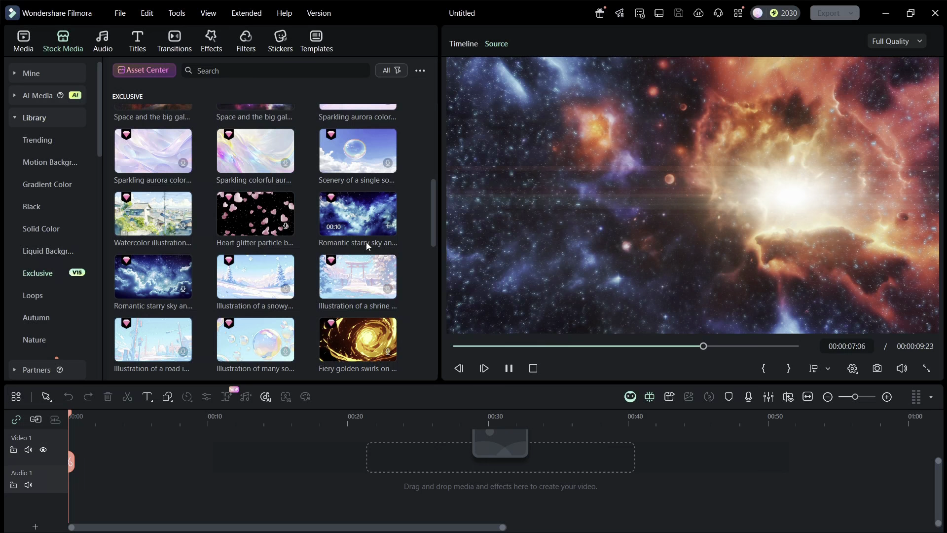
{"action": "scroll", "coordinate": [367, 245], "scroll_direction": "down", "scroll_amount": 6}
{"action": "left_click", "coordinate": [246, 236]}
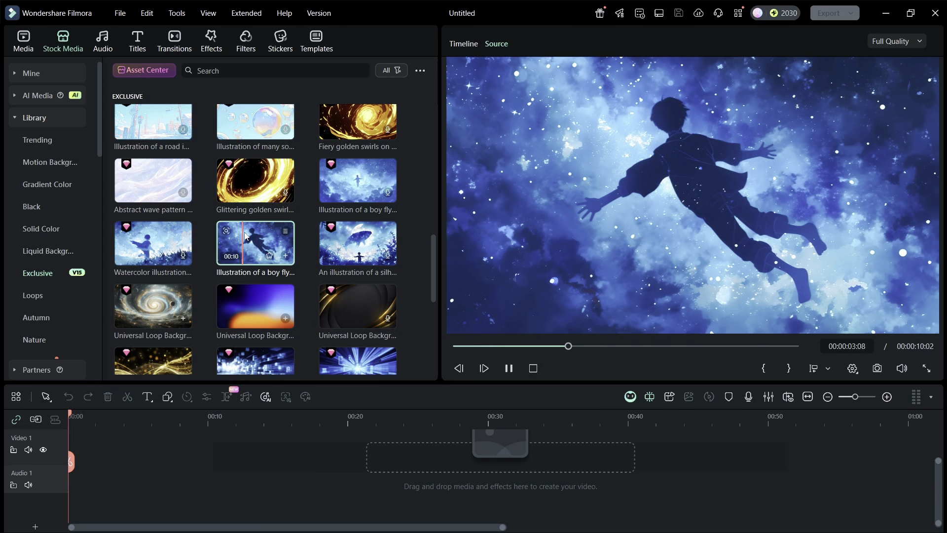
{"action": "left_click", "coordinate": [250, 302]}
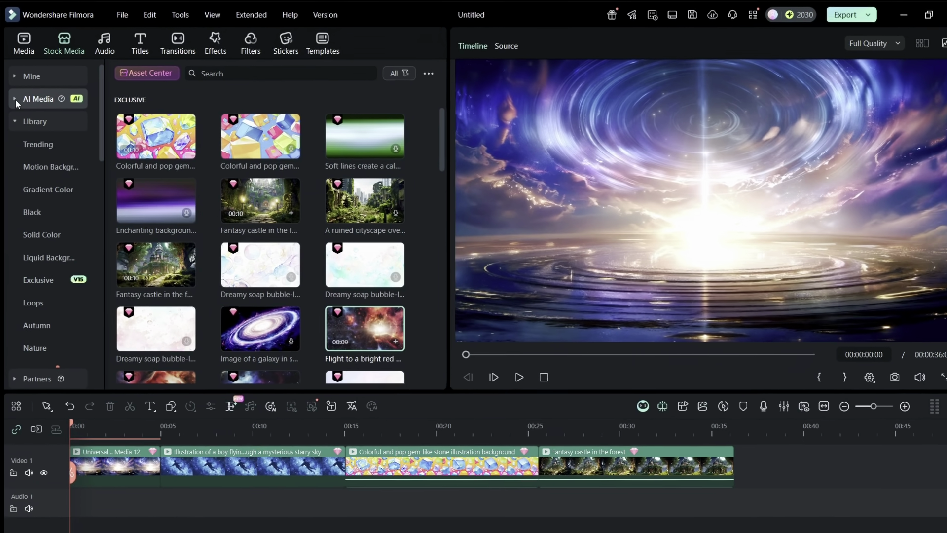
- Bring up the AI Media Video Extend panel and its extension options
{"action": "left_click", "coordinate": [15, 96]}
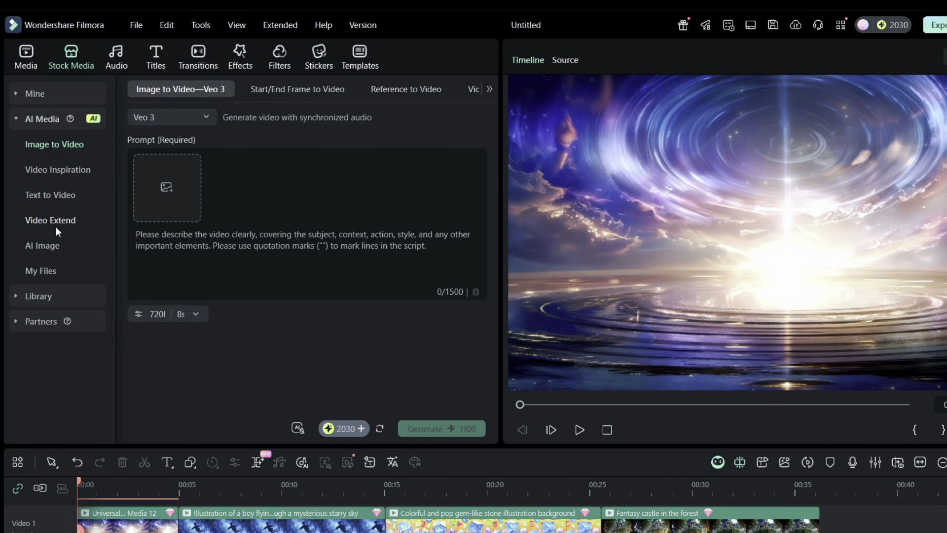
{"action": "left_click", "coordinate": [57, 220]}
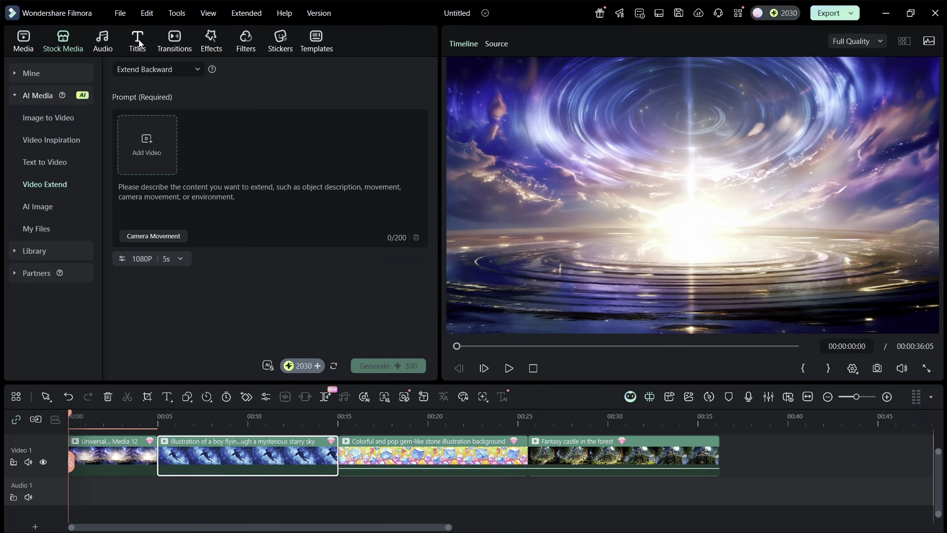
- Put an exclusive 3D Warp Box transition between the first two clips and review it
{"action": "left_click", "coordinate": [175, 41]}
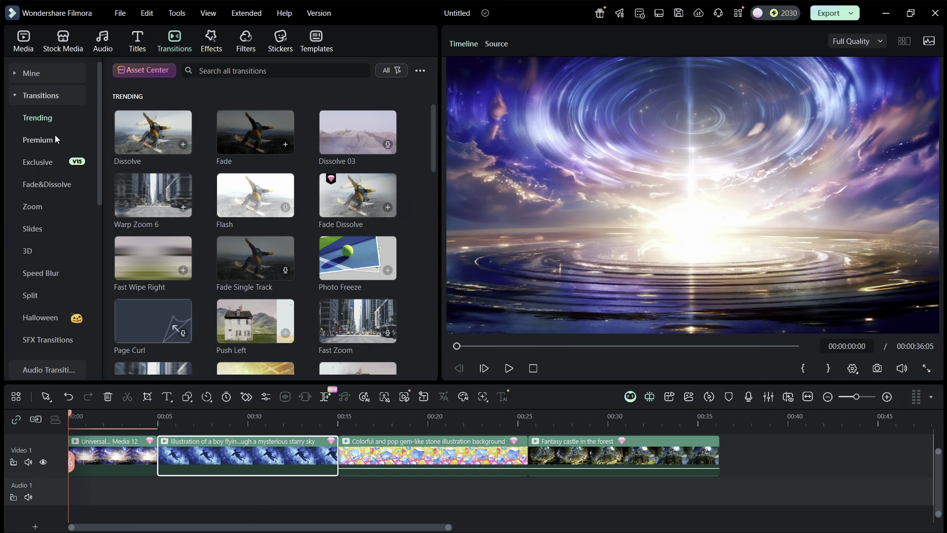
{"action": "left_click", "coordinate": [36, 165]}
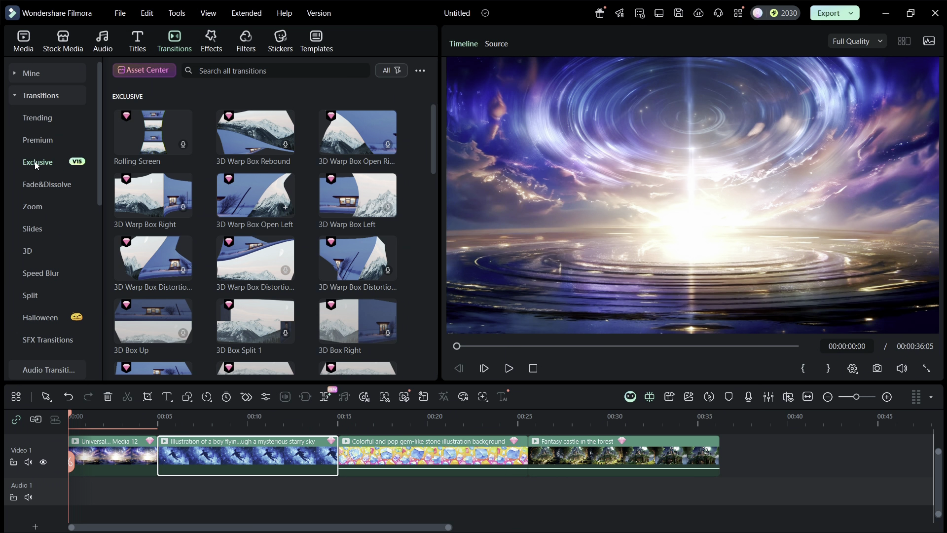
{"action": "left_click_drag", "start_coordinate": [466, 364], "coordinate": [157, 456]}
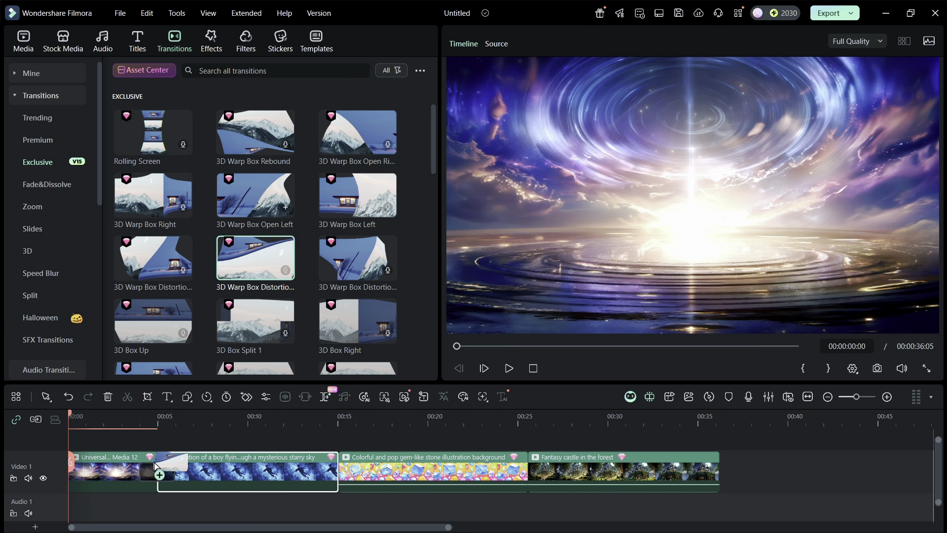
{"action": "left_click", "coordinate": [509, 368]}
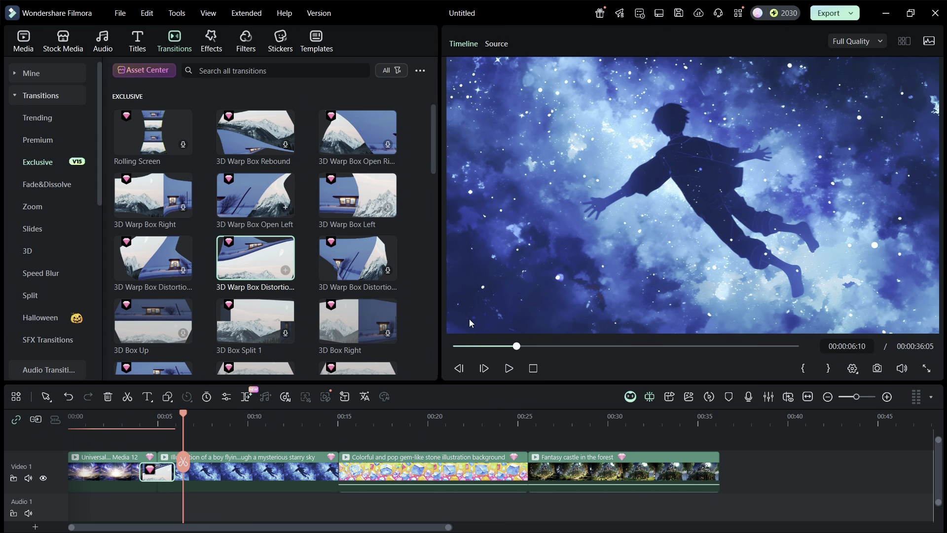
- Add Tear Paper Up, then Film Burn 07 between the boy and gem clips
{"action": "left_click_drag", "start_coordinate": [434, 145], "coordinate": [427, 226]}
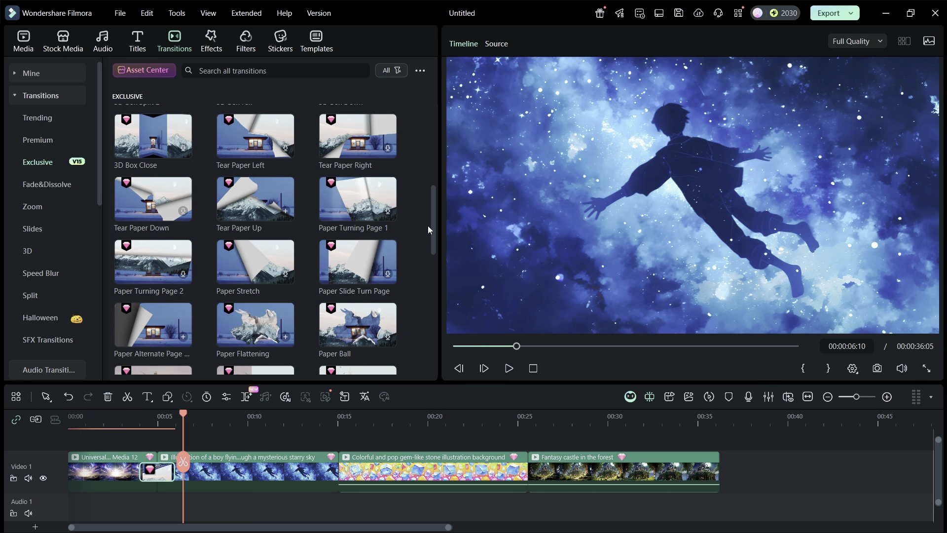
{"action": "mouse_move", "coordinate": [255, 199]}
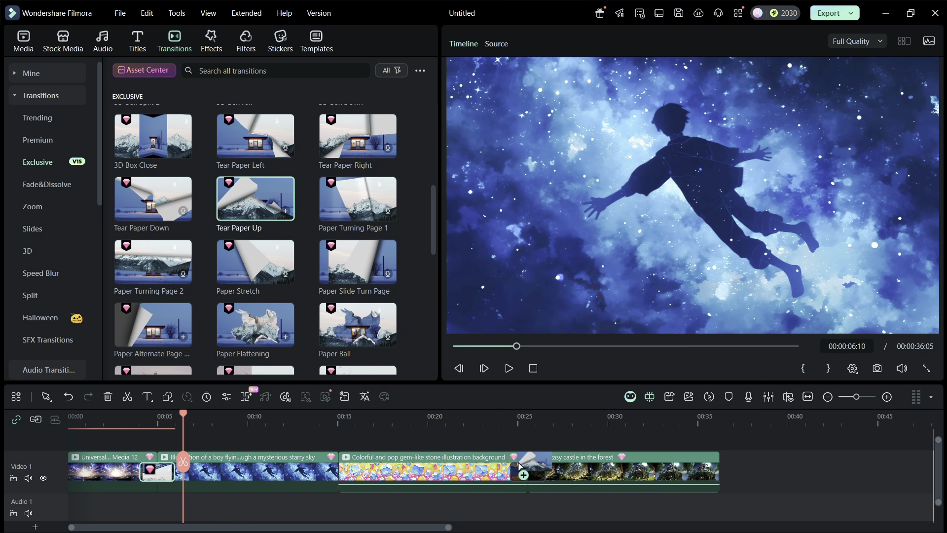
{"action": "left_click", "coordinate": [509, 369]}
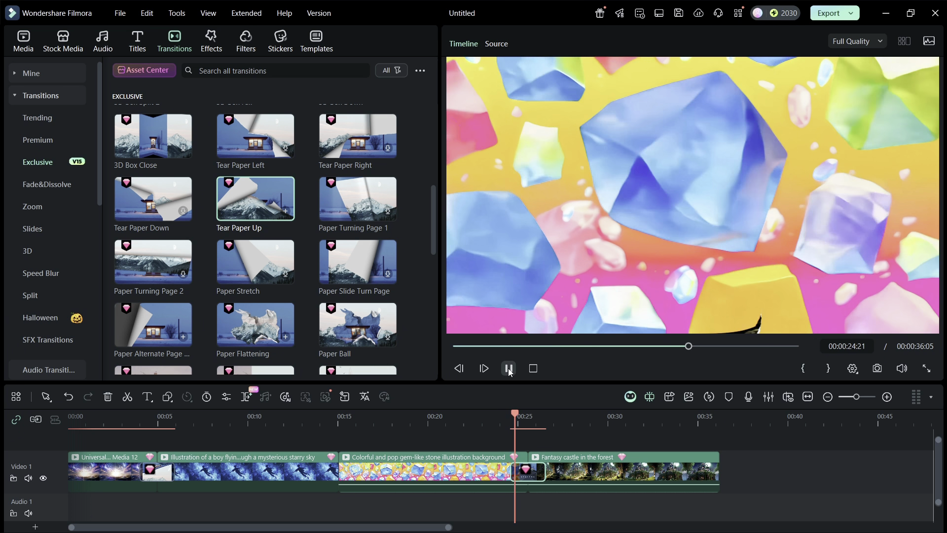
{"action": "left_click", "coordinate": [508, 369]}
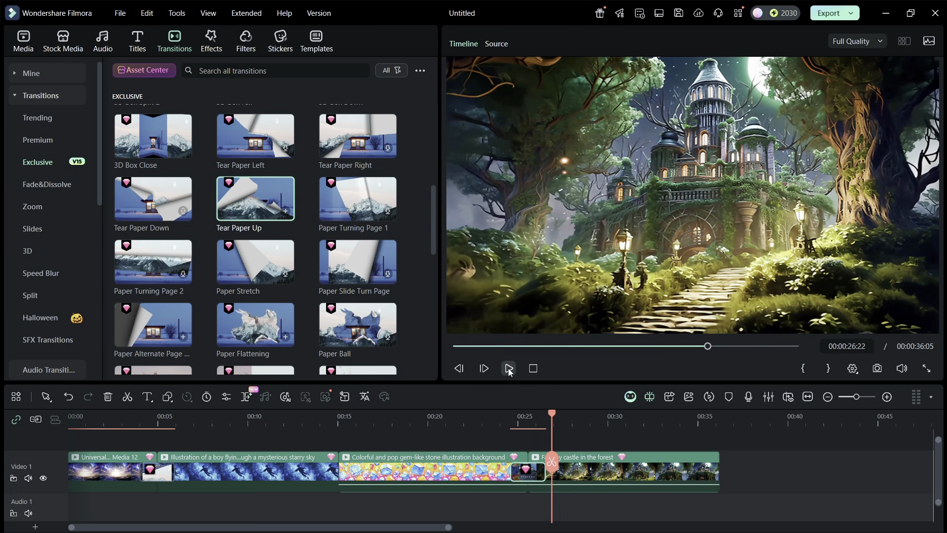
{"action": "left_click_drag", "start_coordinate": [432, 217], "coordinate": [433, 286]}
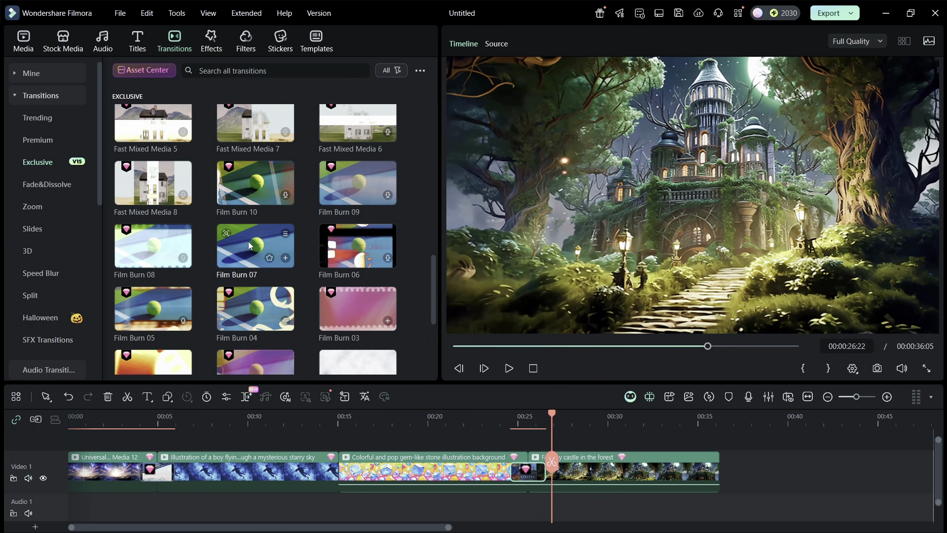
{"action": "left_click_drag", "start_coordinate": [248, 242], "coordinate": [355, 414]}
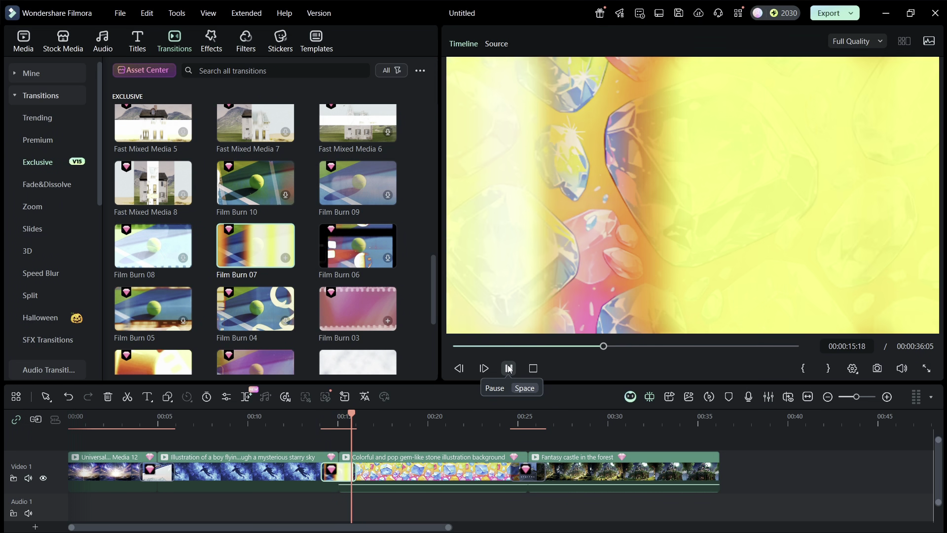
{"action": "left_click", "coordinate": [509, 367]}
- Open the exclusive Animated Charts video effect
{"action": "left_click", "coordinate": [211, 40]}
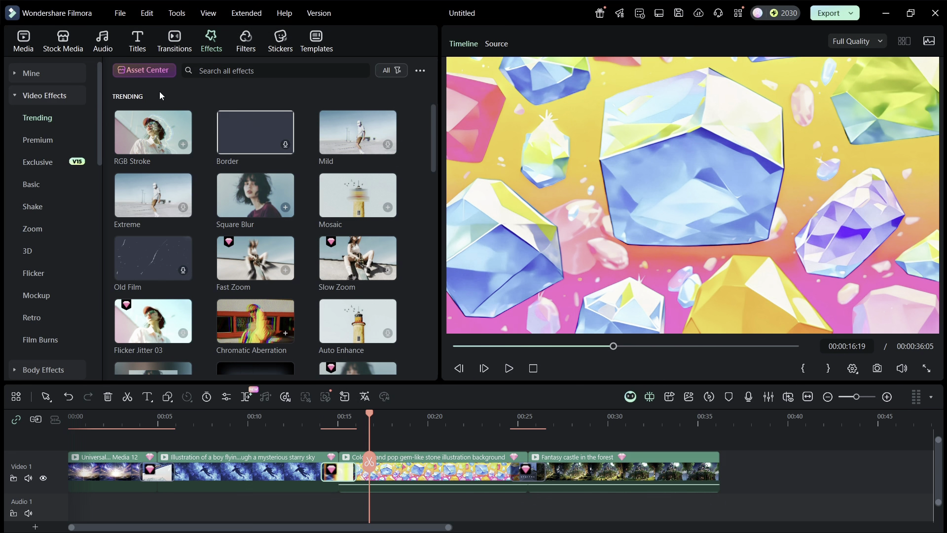
{"action": "left_click", "coordinate": [39, 163]}
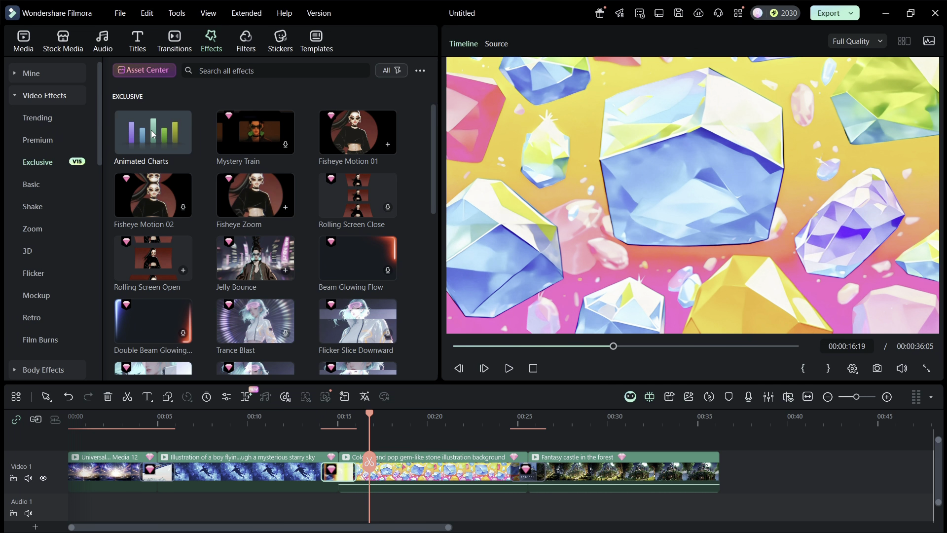
{"action": "left_click", "coordinate": [152, 132]}
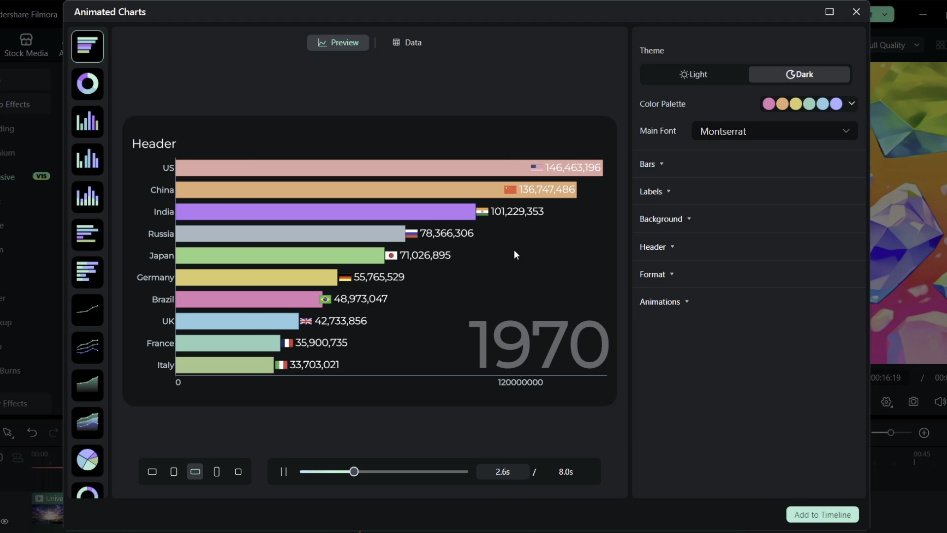
- Choose the multi-line chart template and keep Year as its data table category column
{"action": "left_click", "coordinate": [87, 122]}
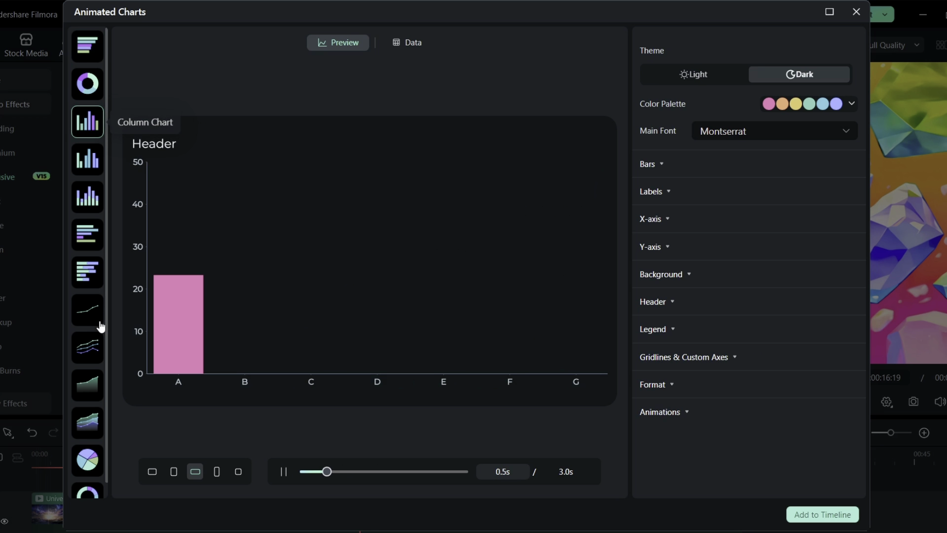
{"action": "left_click", "coordinate": [89, 284]}
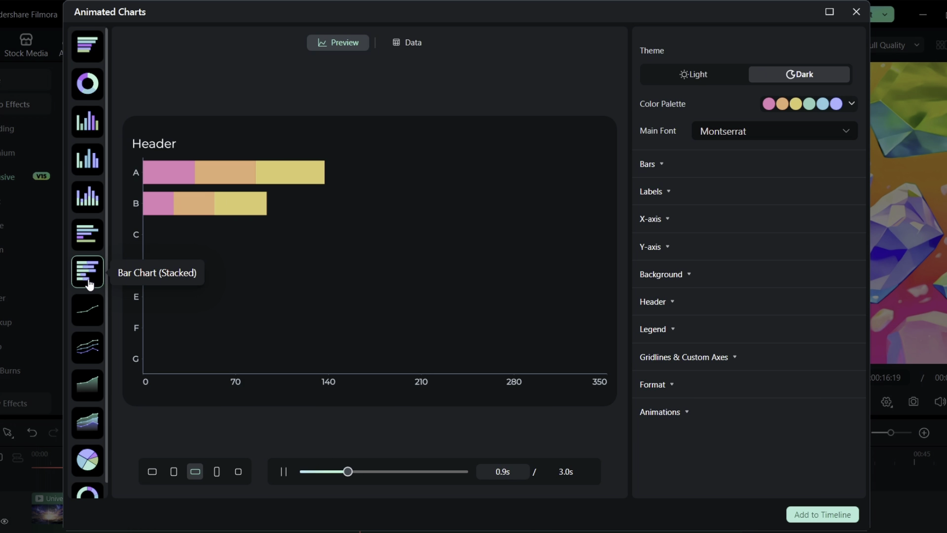
{"action": "left_click", "coordinate": [89, 354]}
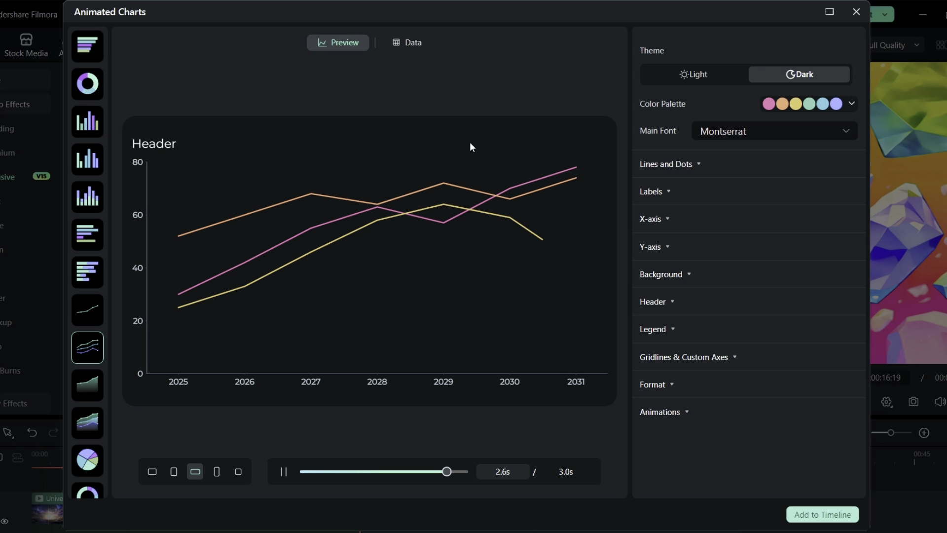
{"action": "left_click", "coordinate": [402, 42]}
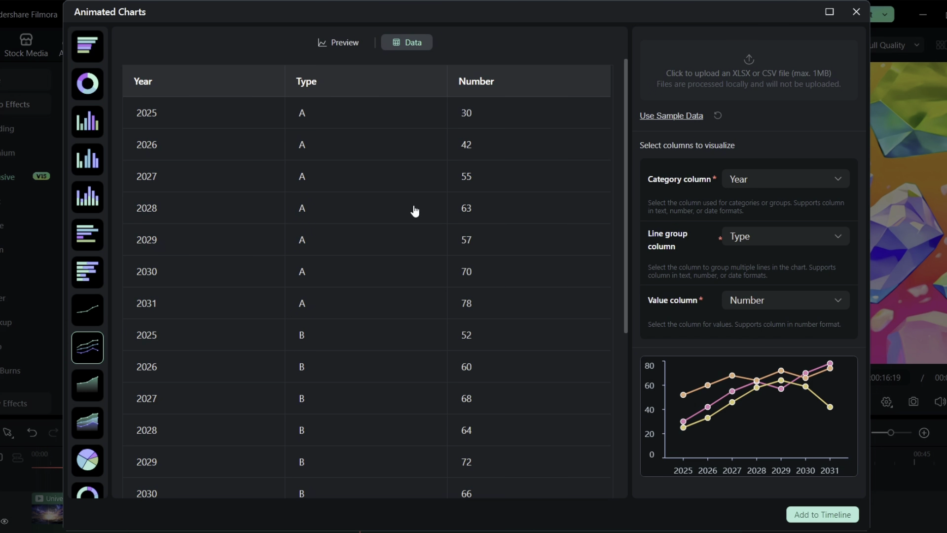
{"action": "left_click", "coordinate": [750, 181]}
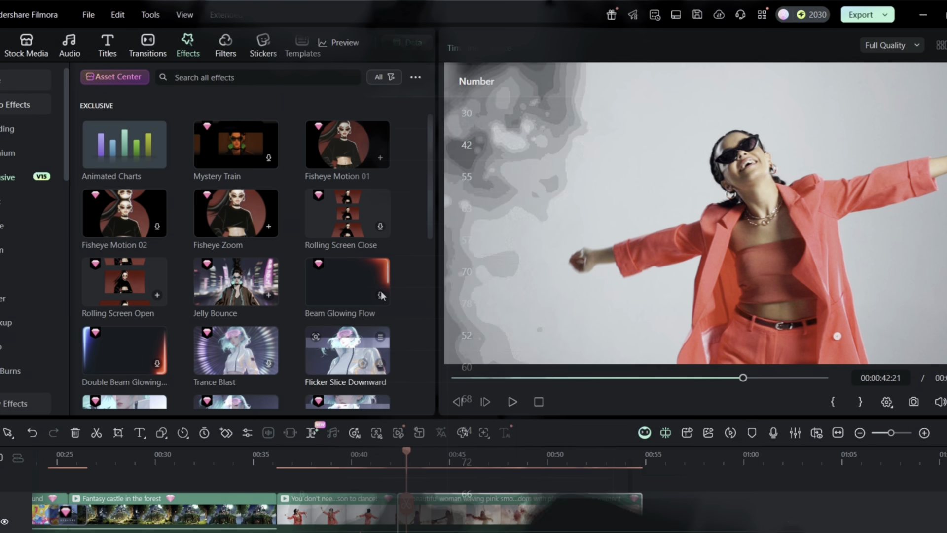
- Preview Fisheye Motion 01, Fisheye Zoom, Fisheye Motion 02, Jelly Bounce and Trance Blast
{"action": "left_click", "coordinate": [339, 142]}
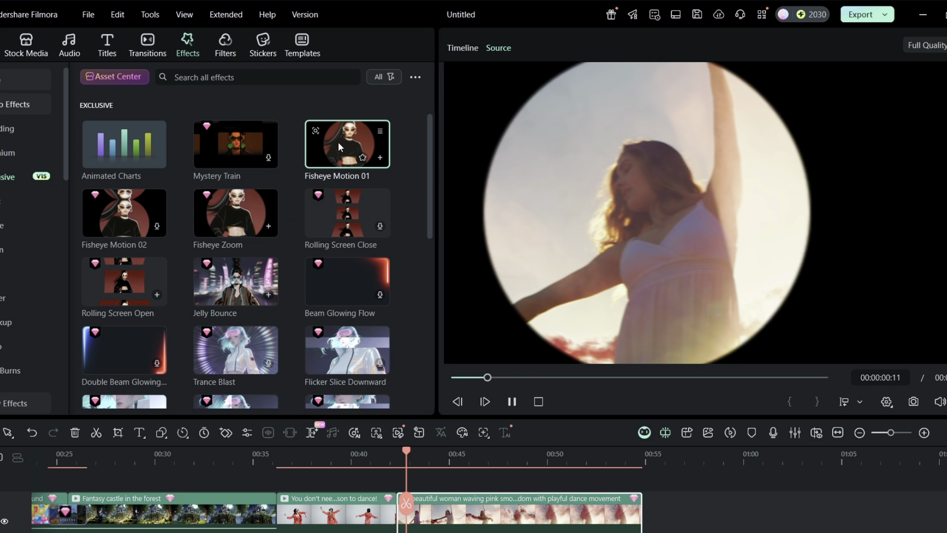
{"action": "left_click", "coordinate": [224, 204]}
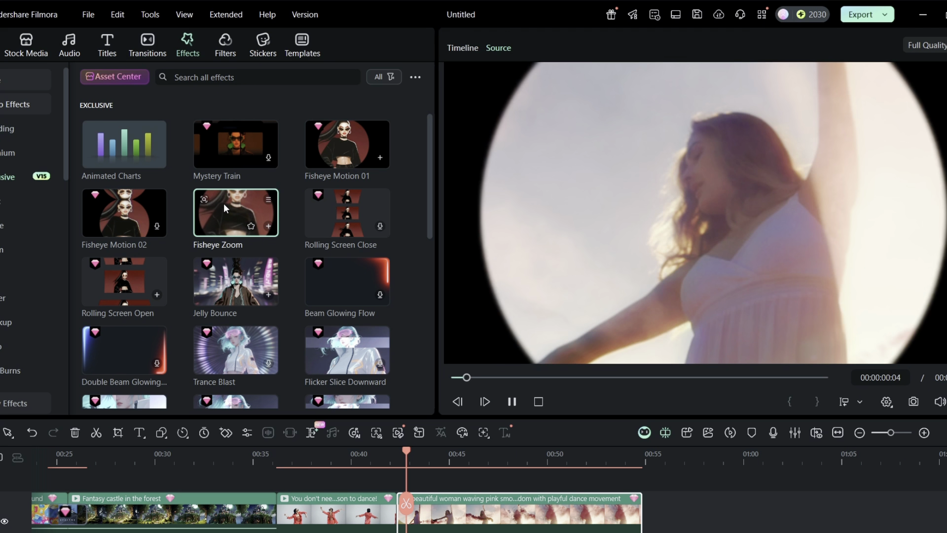
{"action": "left_click", "coordinate": [112, 206]}
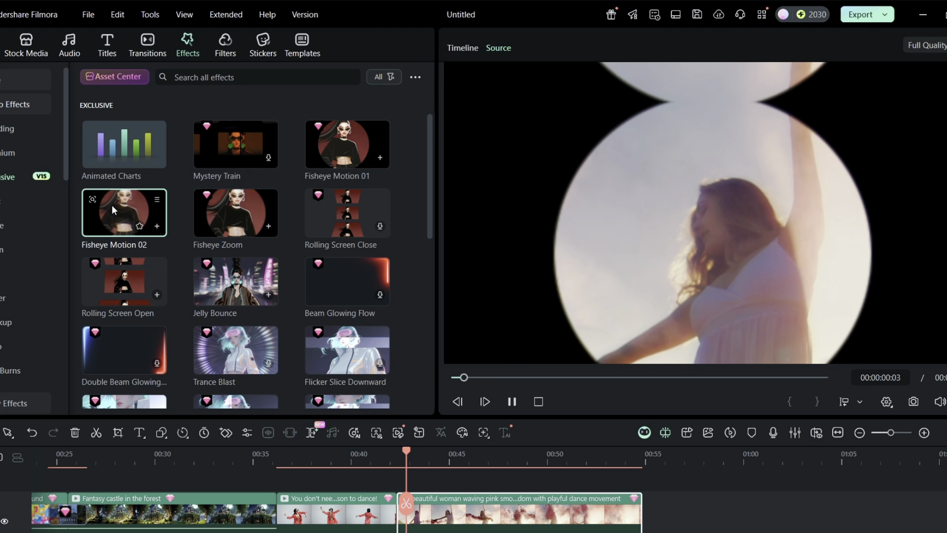
{"action": "left_click", "coordinate": [235, 282]}
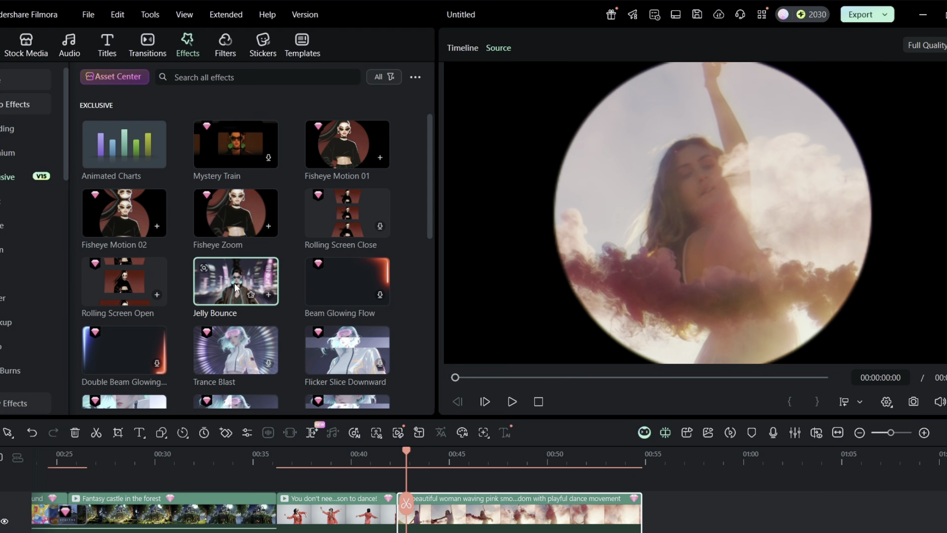
{"action": "left_click", "coordinate": [234, 349]}
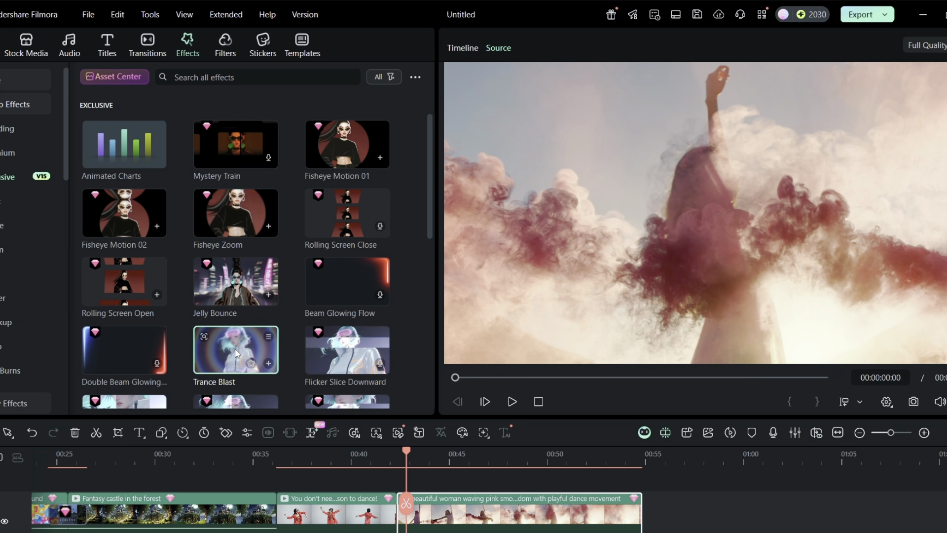
- Preview Polaroid Set 02, Polaroid Set 06 and a sniper scope effect
{"action": "left_click_drag", "start_coordinate": [428, 217], "coordinate": [419, 277]}
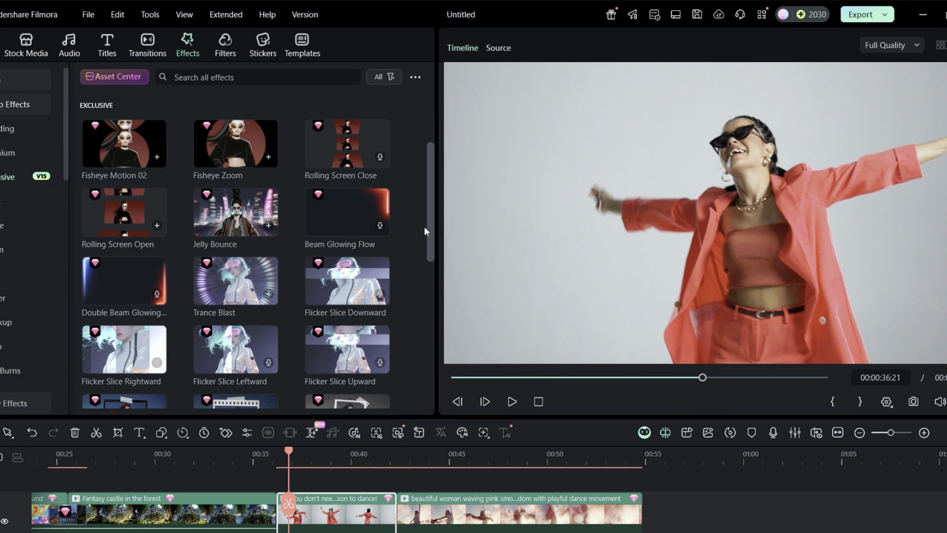
{"action": "left_click", "coordinate": [242, 283]}
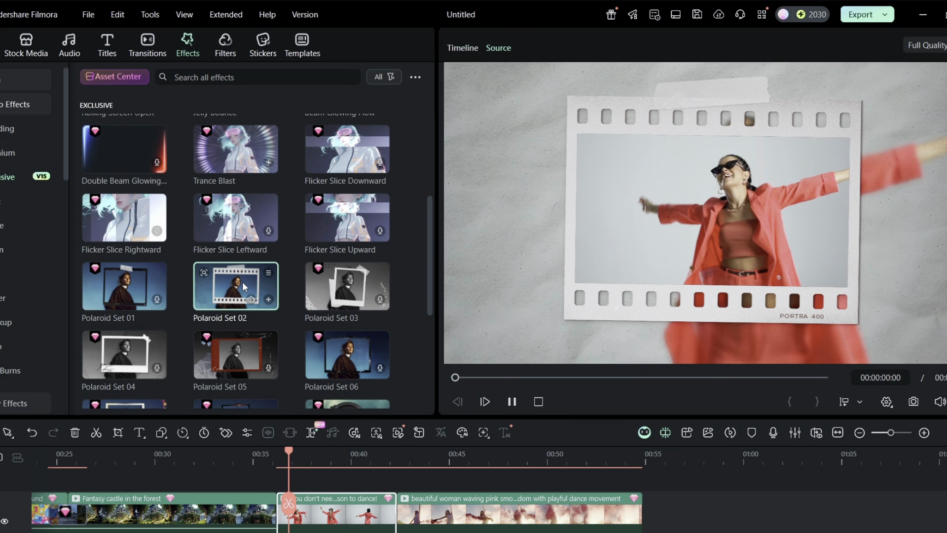
{"action": "scroll", "coordinate": [347, 275], "scroll_direction": "down", "scroll_amount": 2}
{"action": "left_click", "coordinate": [347, 274]}
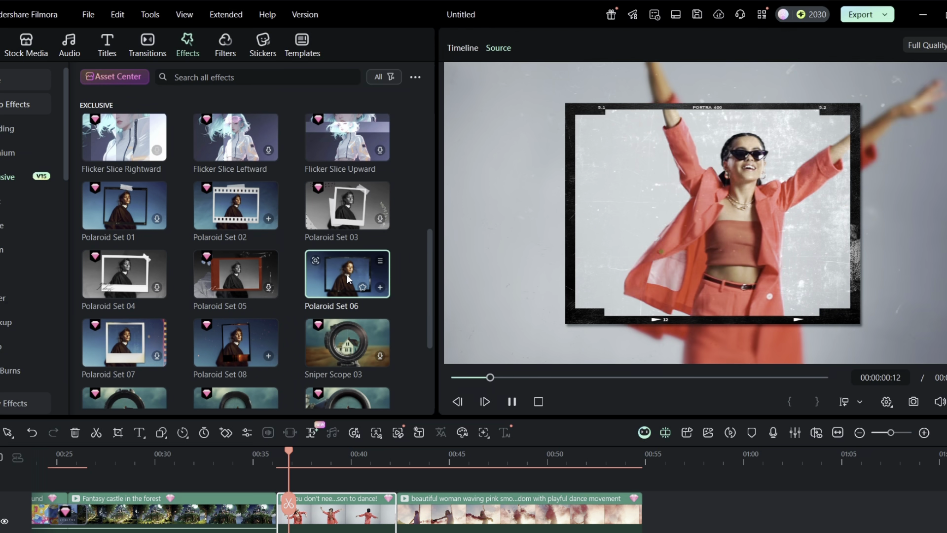
{"action": "scroll", "coordinate": [347, 274], "scroll_direction": "down", "scroll_amount": 3}
{"action": "left_click", "coordinate": [240, 267]}
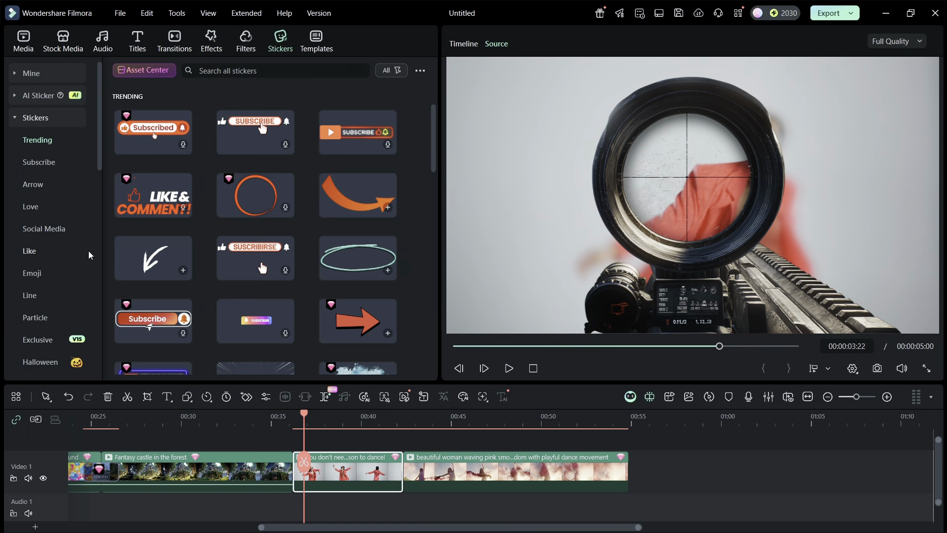
- Place the exclusive disco-ball sticker on Video 2 above the dancer clip and play it
{"action": "left_click", "coordinate": [44, 340]}
{"action": "scroll", "coordinate": [420, 221], "scroll_direction": "down", "scroll_amount": 5}
{"action": "scroll", "coordinate": [420, 221], "scroll_direction": "down", "scroll_amount": 2}
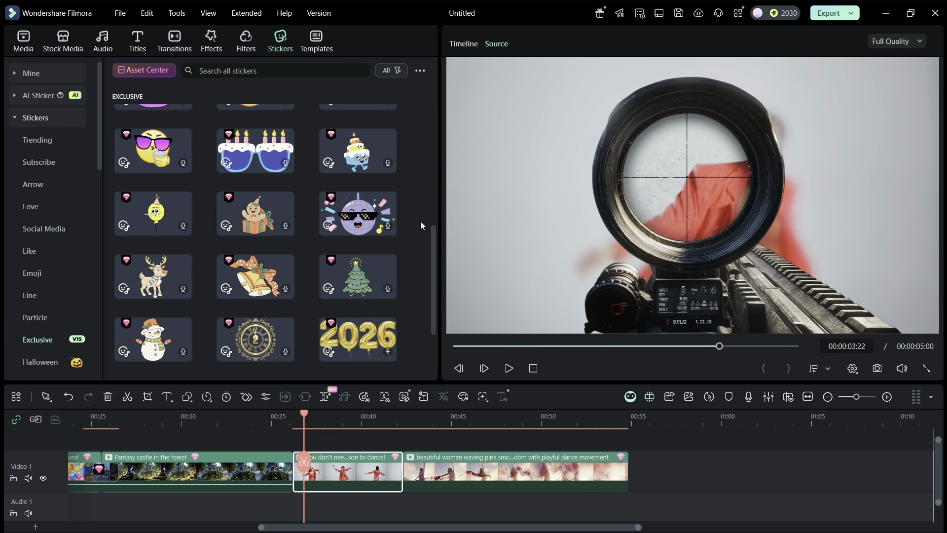
{"action": "left_click", "coordinate": [360, 211]}
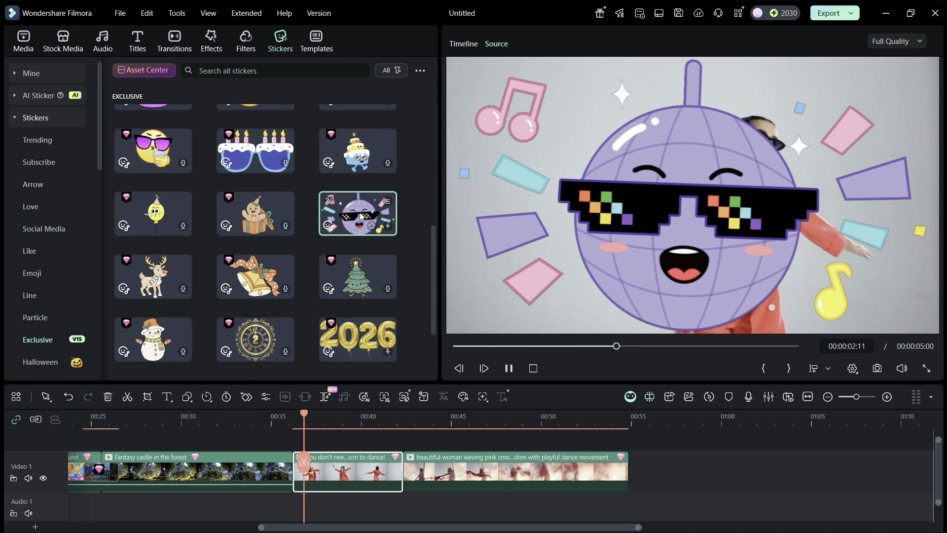
{"action": "mouse_move", "coordinate": [360, 215]}
{"action": "left_mouse_down"}
{"action": "mouse_move", "coordinate": [296, 440]}
{"action": "mouse_move", "coordinate": [303, 428]}
{"action": "left_mouse_up"}
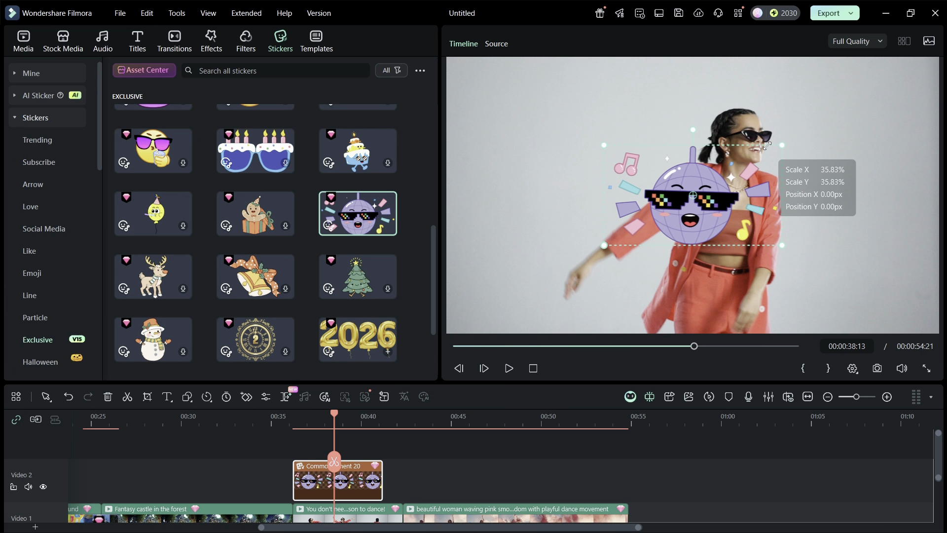
{"action": "left_click", "coordinate": [510, 369]}
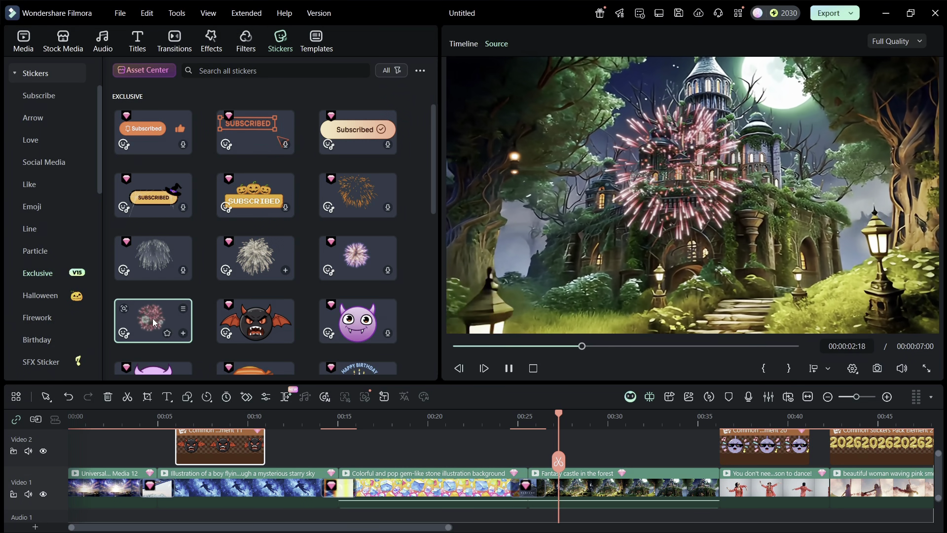
- Drop the firework sticker above the castle clip, lengthen it, and move it upper left
{"action": "left_click_drag", "start_coordinate": [153, 322], "coordinate": [530, 448]}
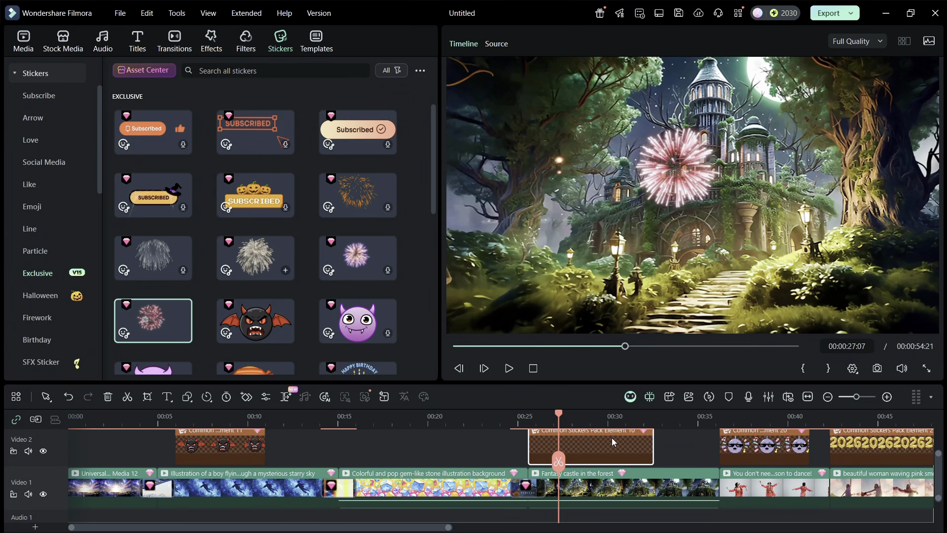
{"action": "left_click_drag", "start_coordinate": [659, 447], "coordinate": [719, 446]}
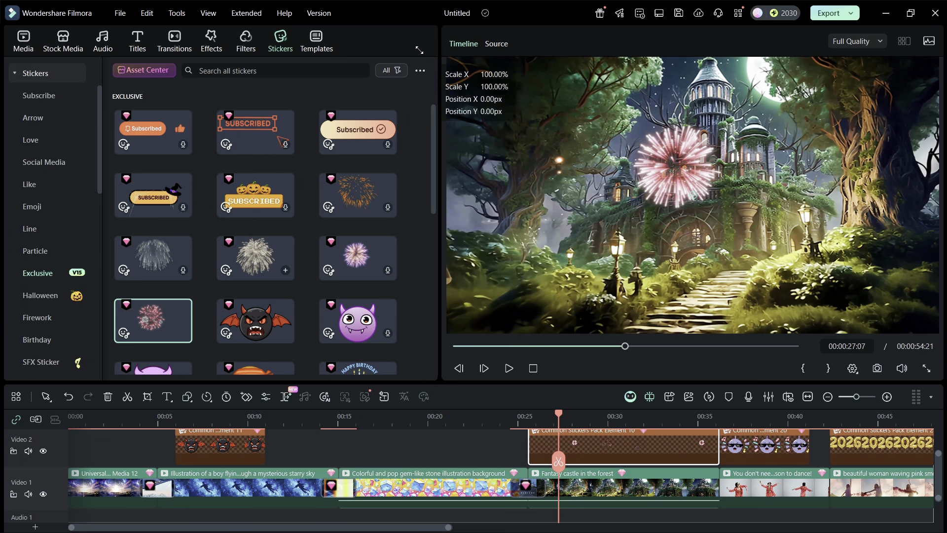
{"action": "left_click_drag", "start_coordinate": [747, 212], "coordinate": [633, 193]}
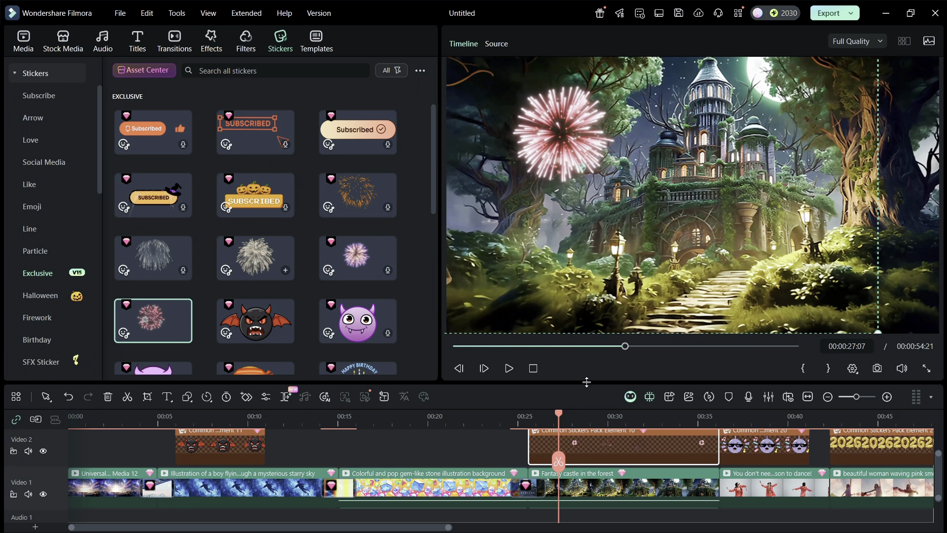
{"action": "left_click", "coordinate": [509, 368]}
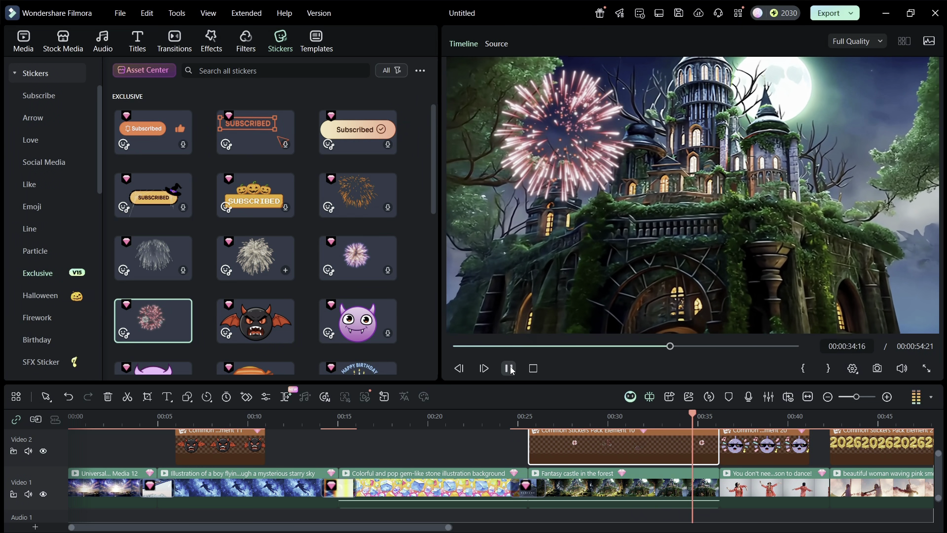
- Pause playback and switch the workspace to the Dual layout
{"action": "left_click", "coordinate": [64, 42]}
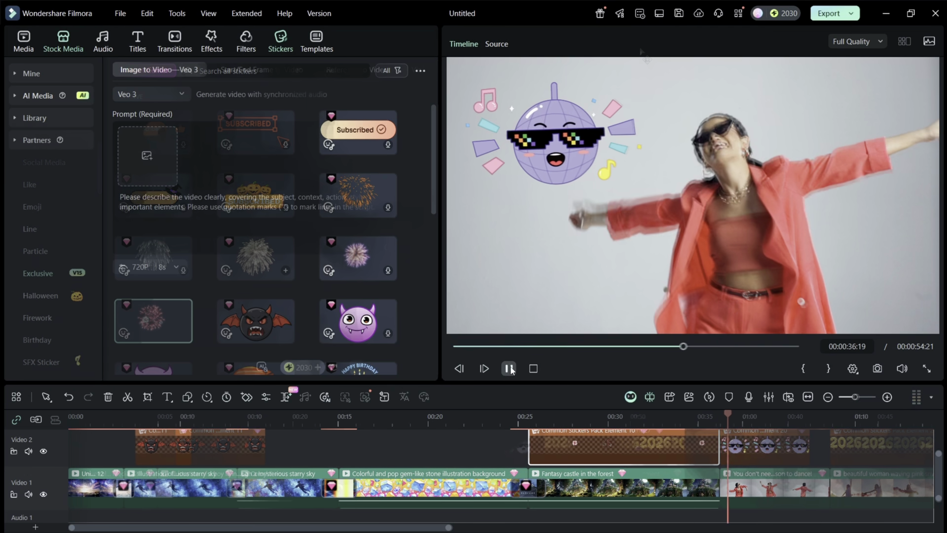
{"action": "key", "text": "space"}
{"action": "left_click", "coordinate": [659, 13]}
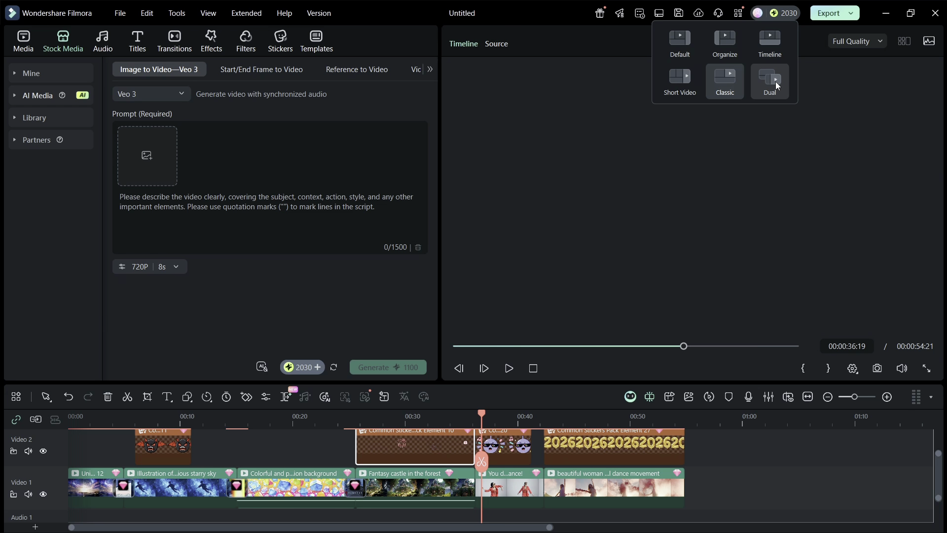
{"action": "left_click", "coordinate": [638, 150]}
- Enlarge the separate preview window, play the timeline there, and select the bat sticker
{"action": "left_click_drag", "start_coordinate": [789, 76], "coordinate": [600, 59]}
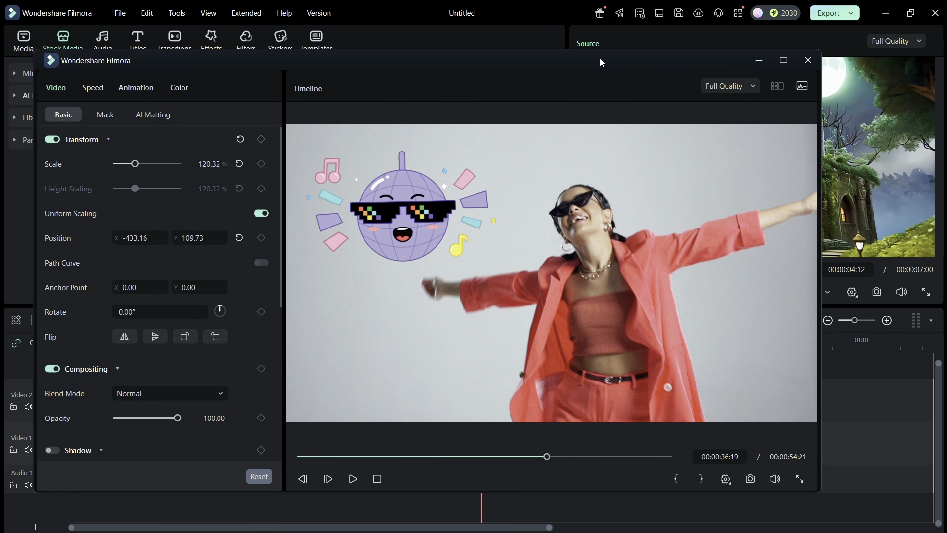
{"action": "left_click", "coordinate": [322, 457]}
{"action": "left_click", "coordinate": [352, 479]}
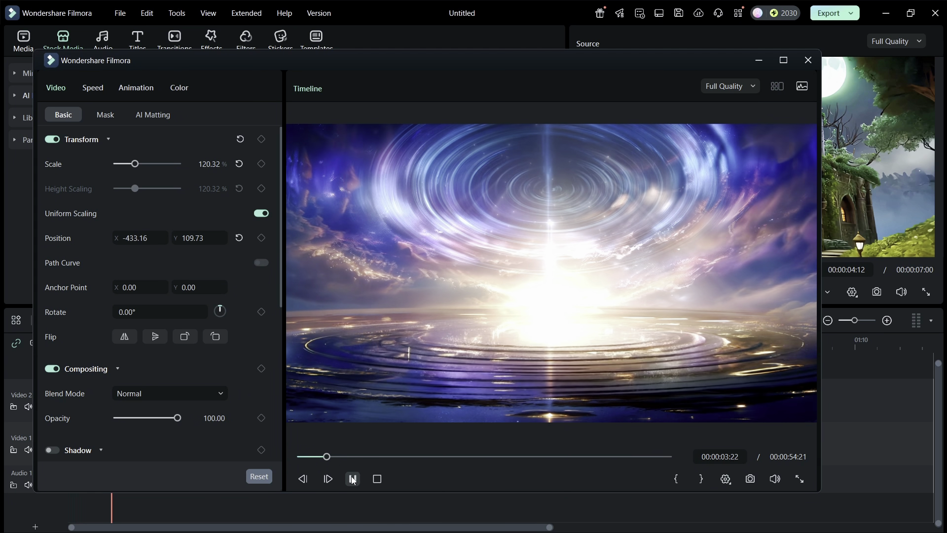
{"action": "left_click", "coordinate": [728, 217]}
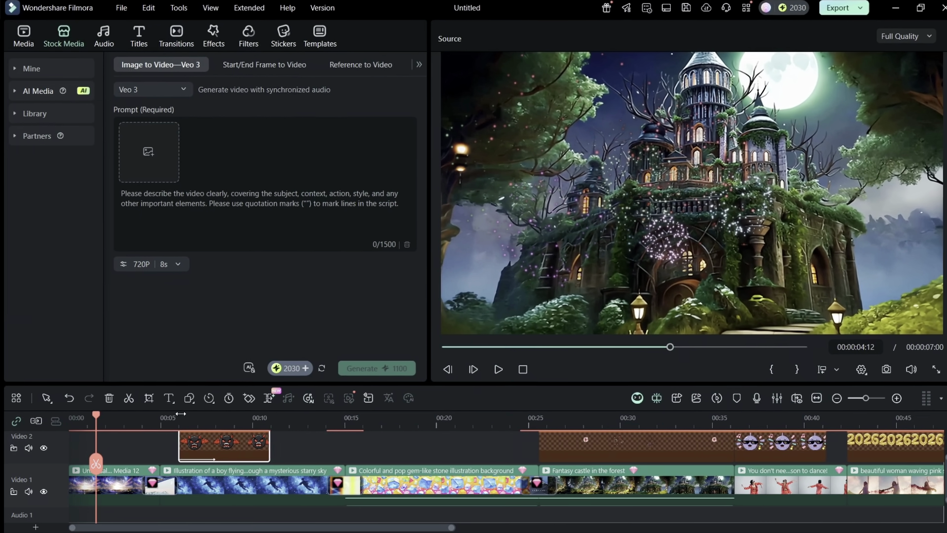
- Show the shape list with Pen Tool, then display version 15.0.1 information
{"action": "left_click", "coordinate": [187, 398]}
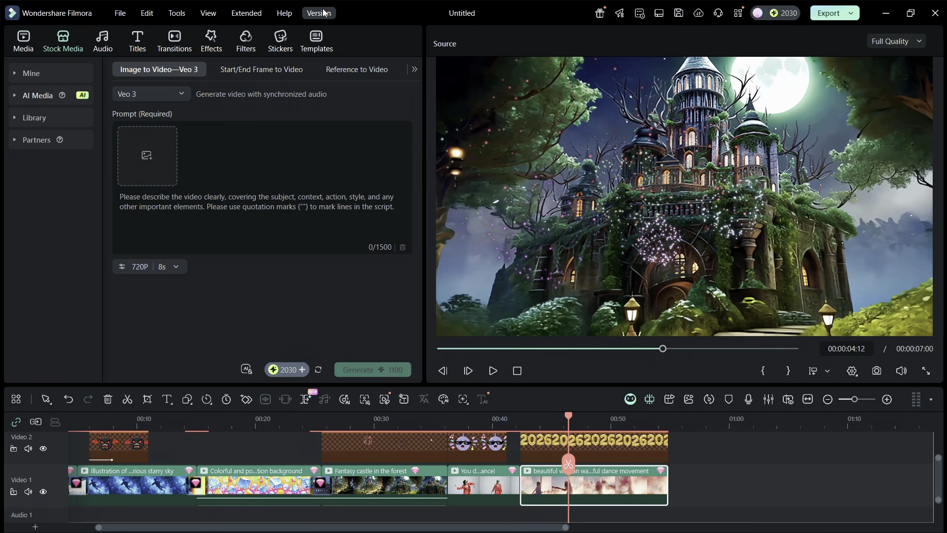
{"action": "left_click", "coordinate": [325, 13]}
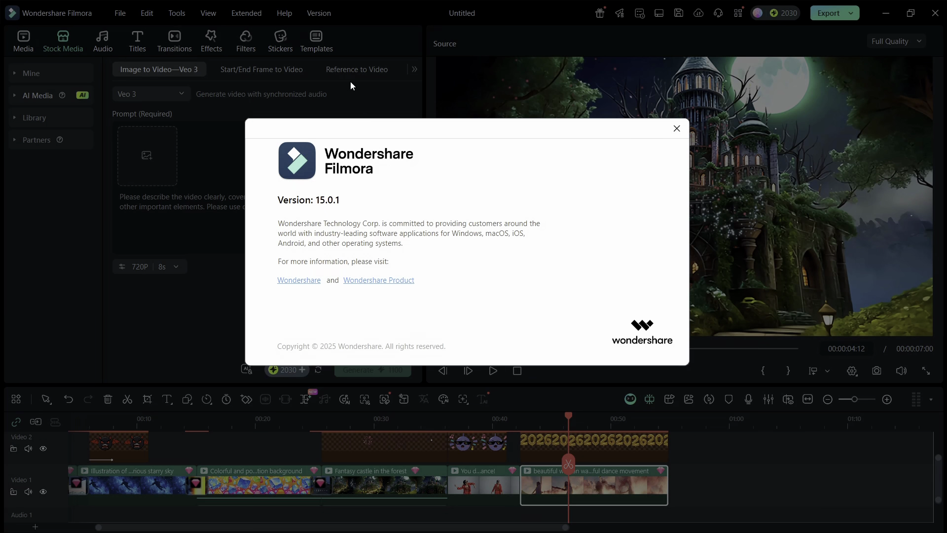